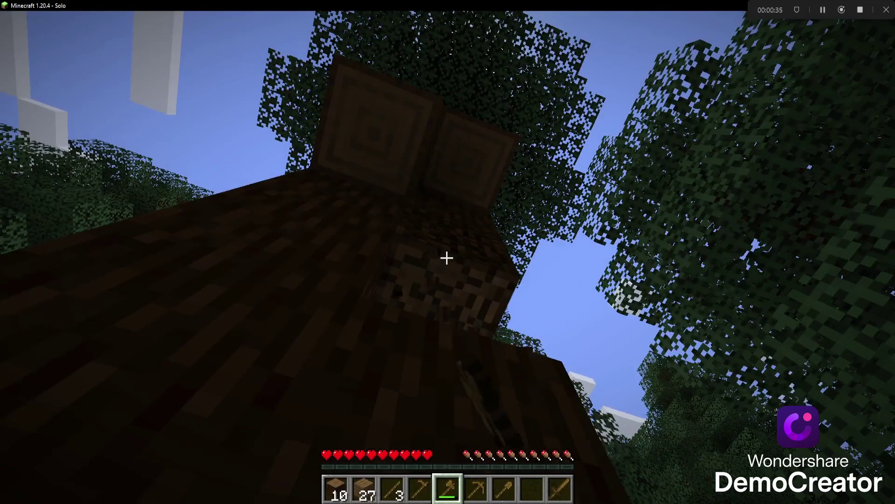
- Chop logs out of the large tree trunk with the wooden axe
left_click(447, 258)
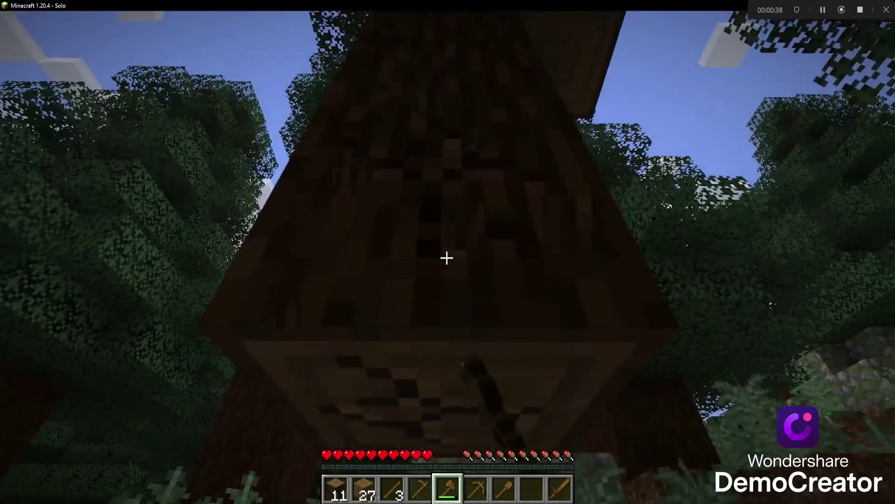
left_click(447, 257)
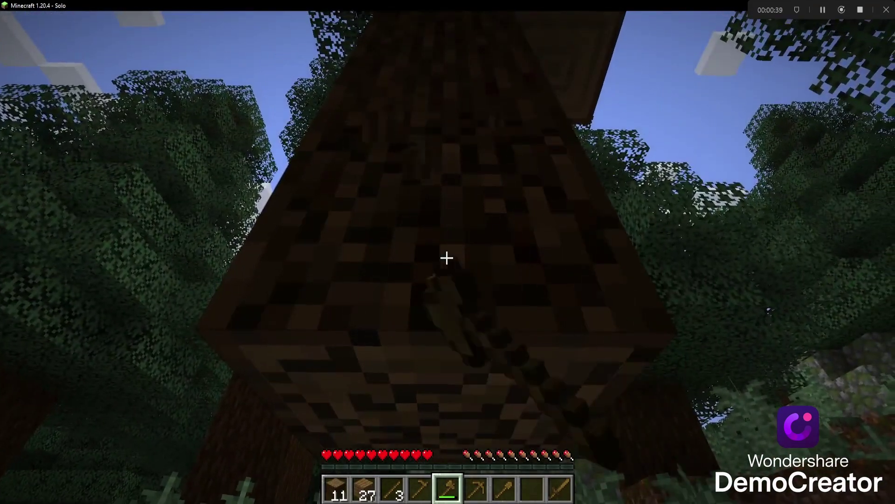
left_click(447, 258)
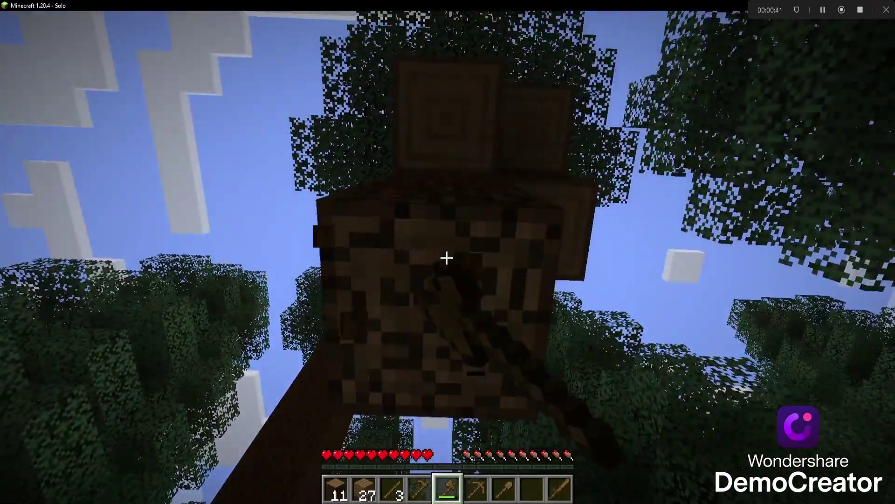
left_click(447, 258)
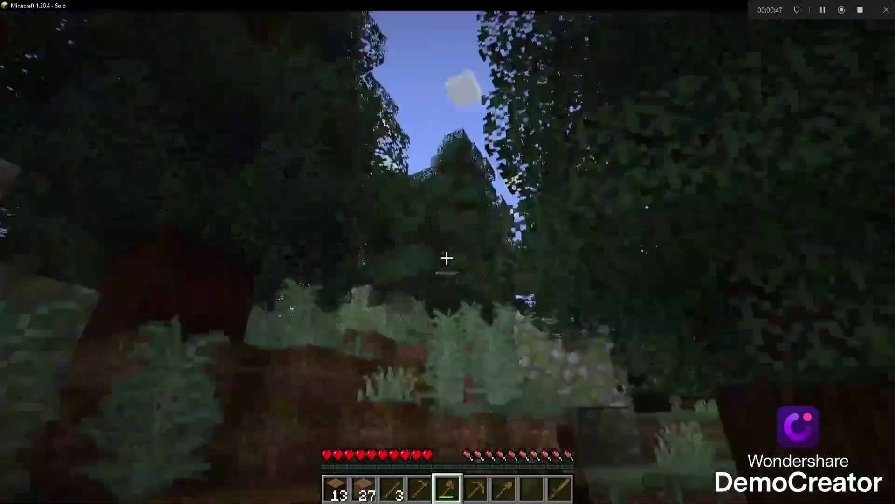
- Dig out the dirt and grass blocks of the pit beside the mossy stone with the wooden shovel
scroll(447, 257, "down", 1)
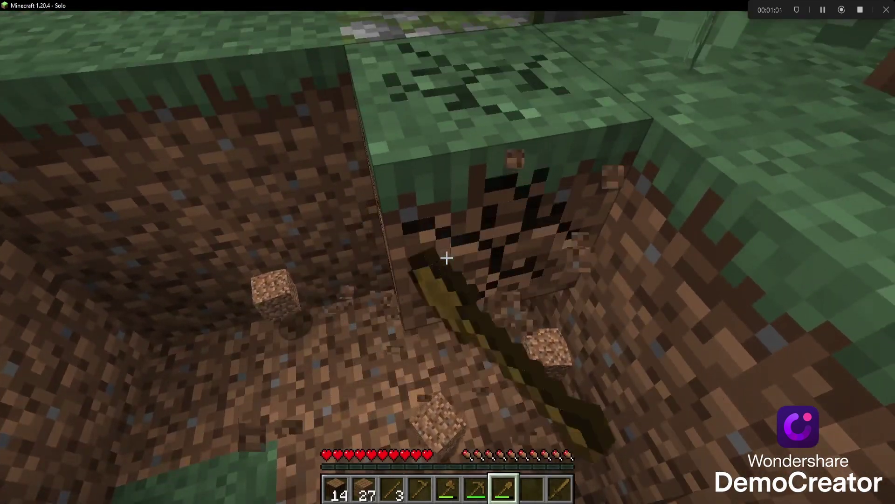
left_click(447, 258)
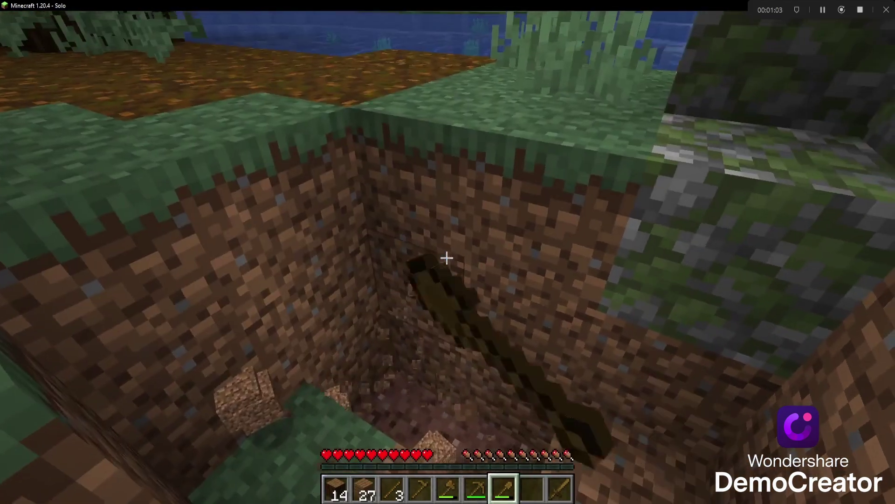
left_click(447, 258)
left_click(447, 258)
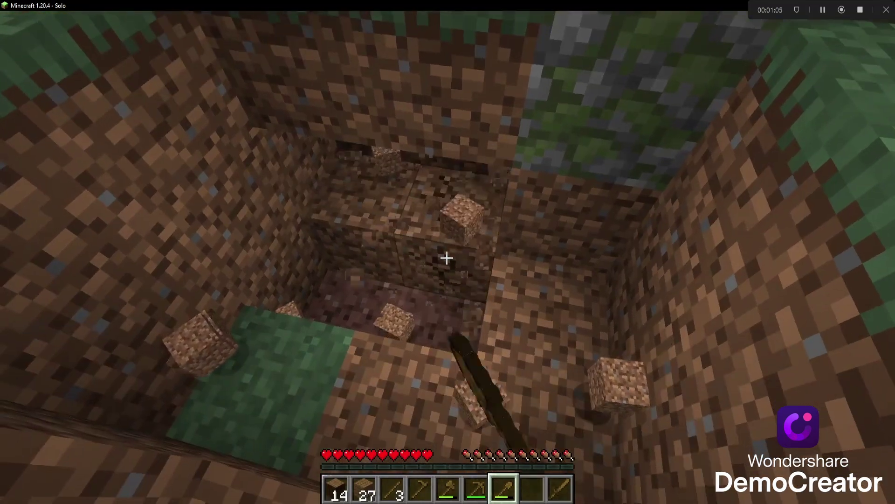
left_click(447, 258)
left_click(446, 258)
key("w")
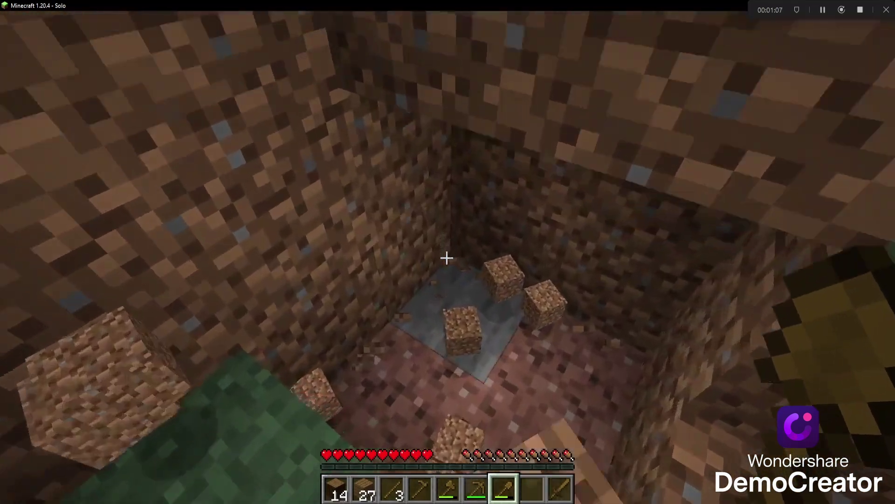
- Jump out of the pit and walk across the grassy clearing near the water
key("space")
key("w")
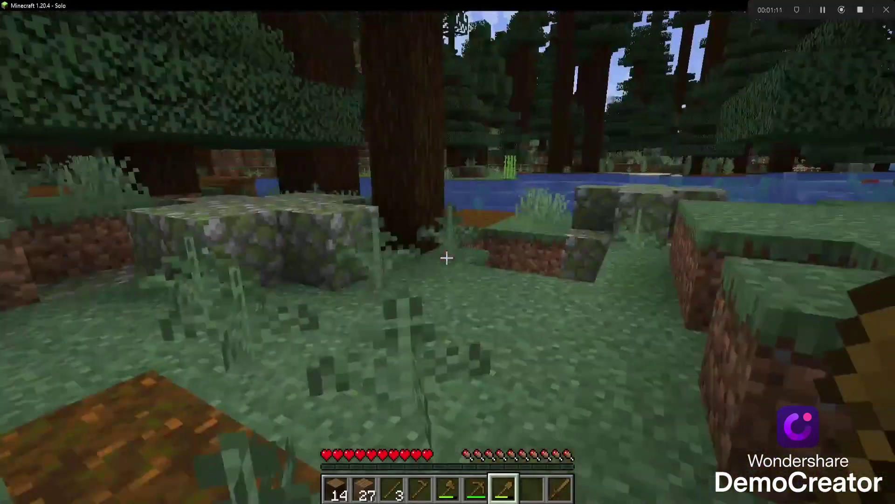
key("w")
key("w")
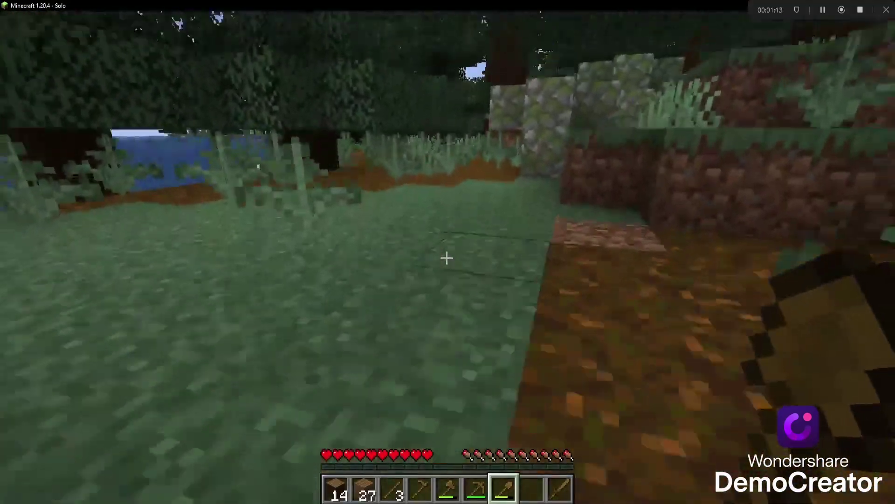
key("w")
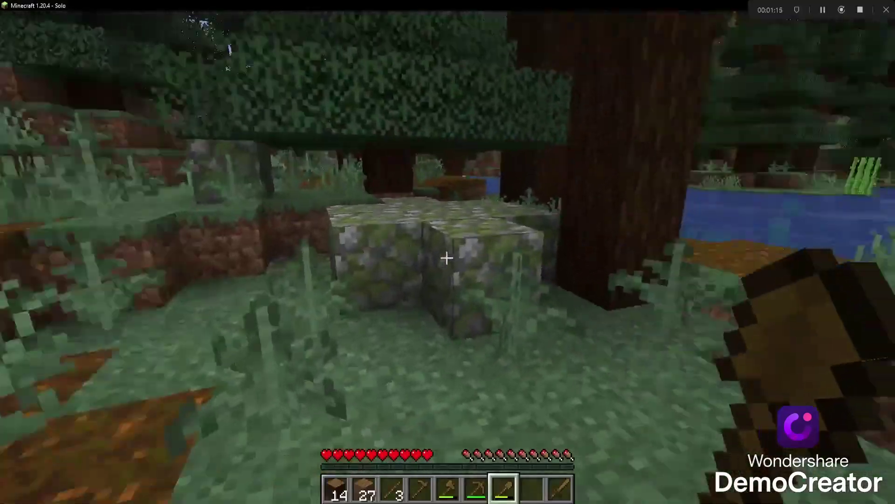
- Pause the game and stop the screen recording
key("Escape")
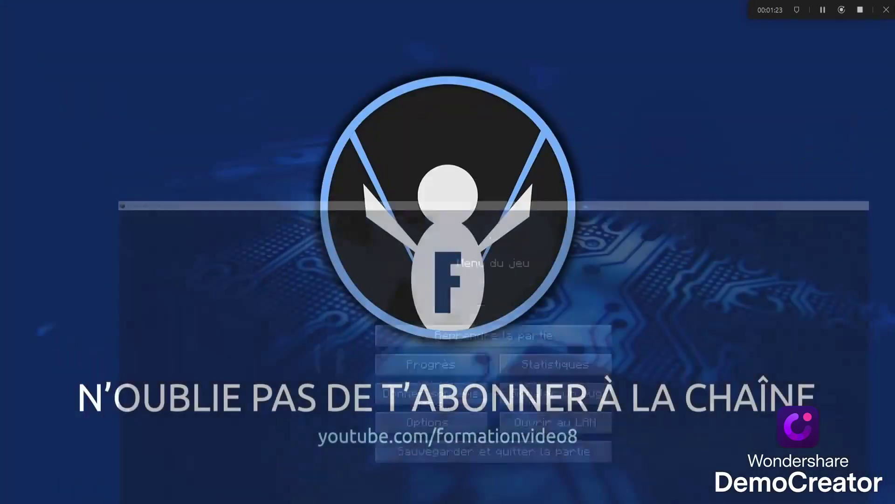
left_click(861, 10)
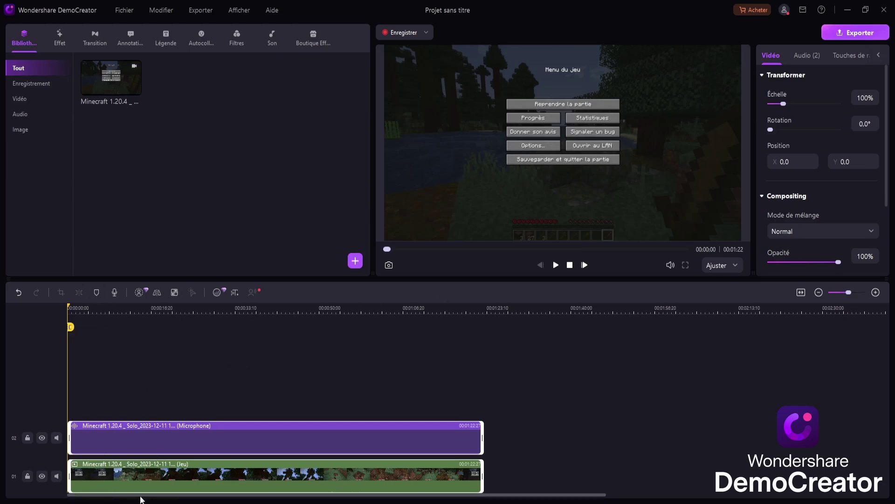
- Select the game video clip and the microphone audio clip in turn on the timeline to compare the separate tracks
left_click(160, 476)
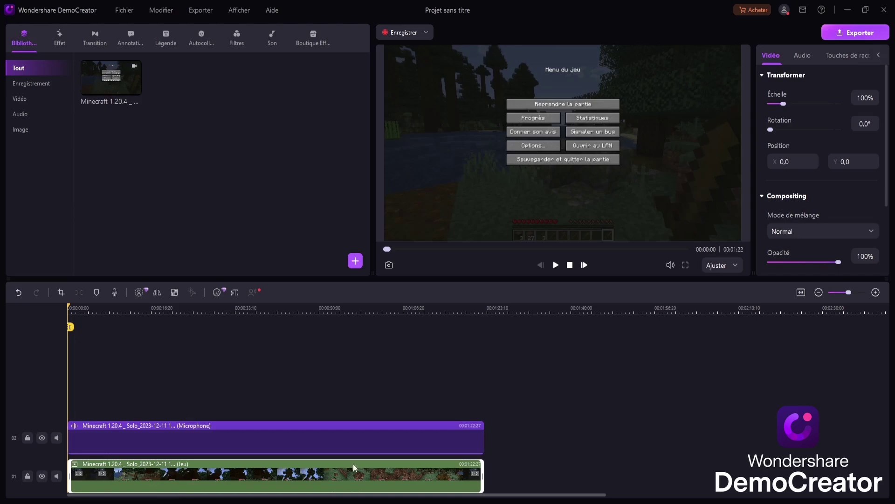
left_click(96, 438)
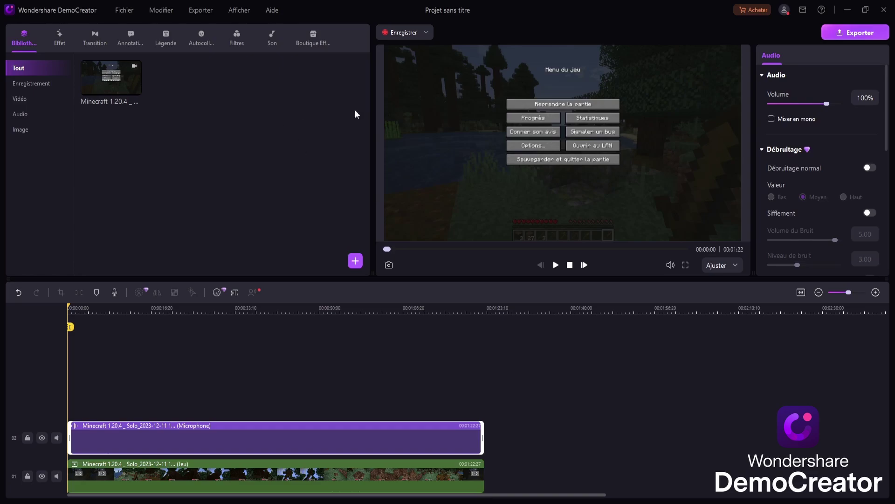
left_click(174, 382)
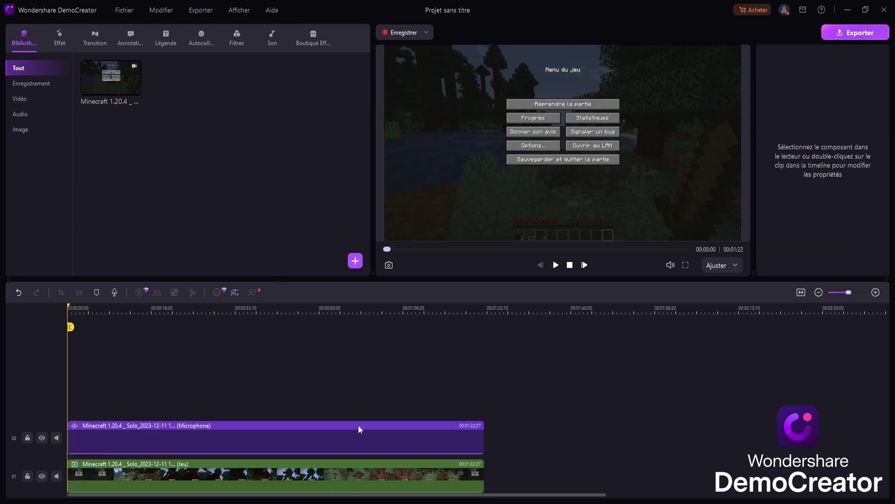
left_click(196, 432)
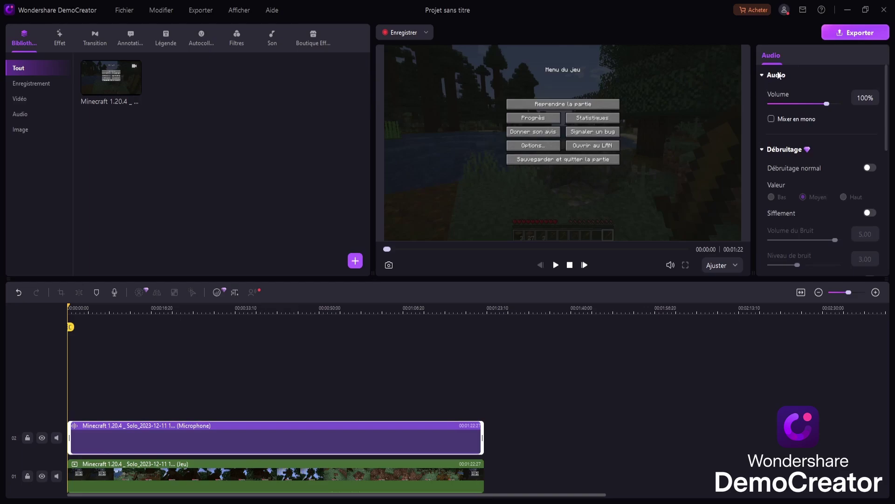
- Examine the microphone clip's volume, noise reduction, voice changer and speed settings
scroll(802, 169, "down", 4)
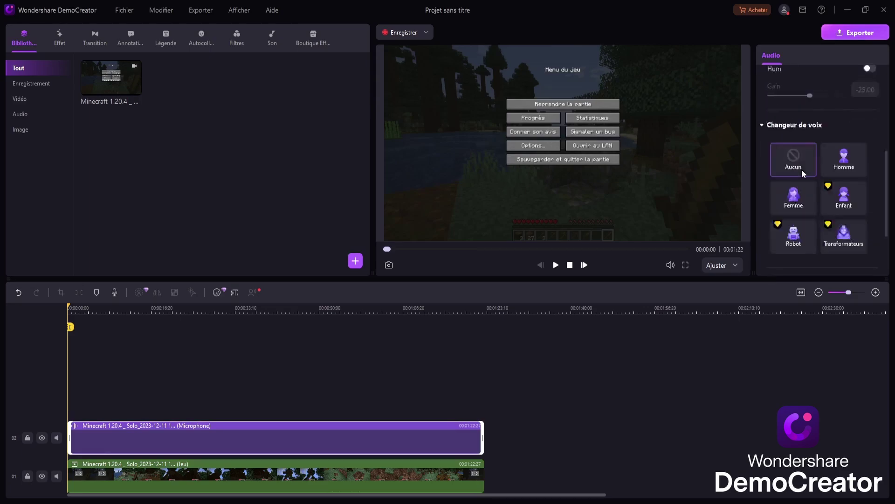
scroll(802, 169, "up", 4)
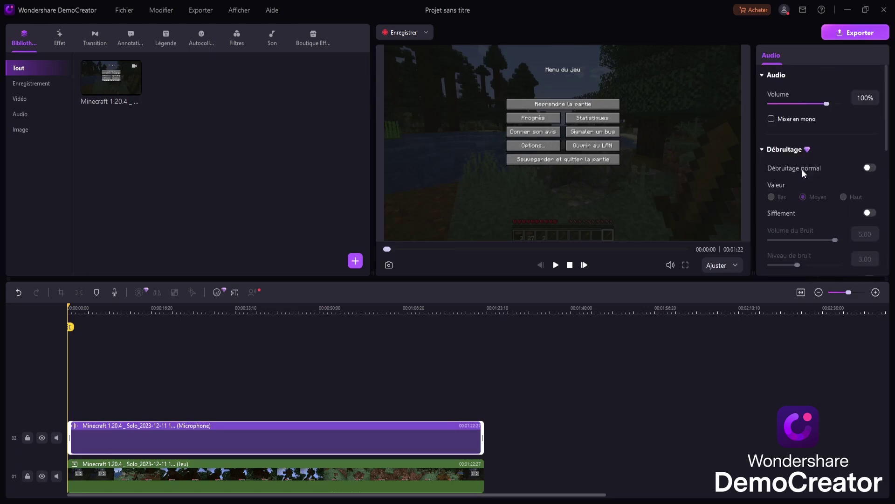
scroll(800, 109, "down", 3)
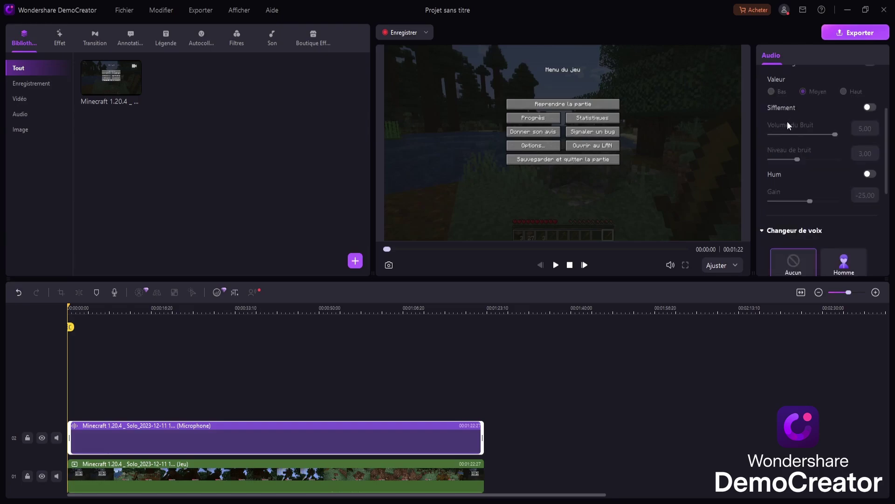
scroll(787, 121, "up", 3)
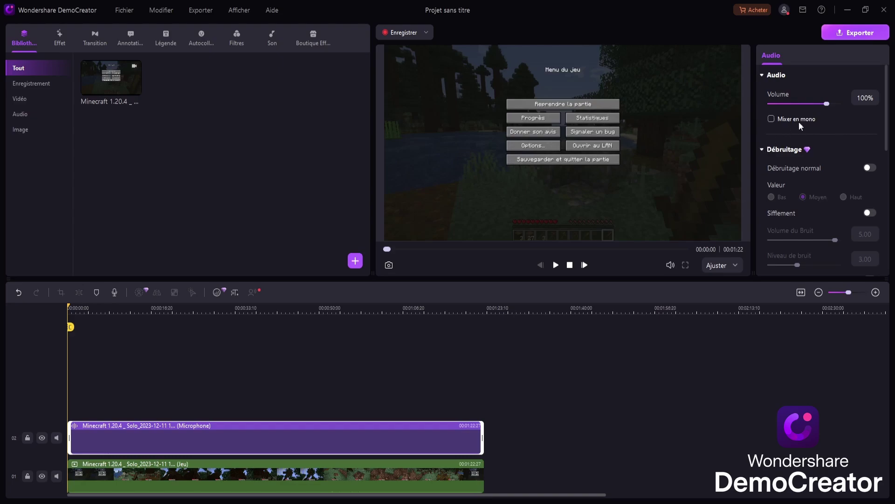
left_click_drag(887, 116, 883, 243)
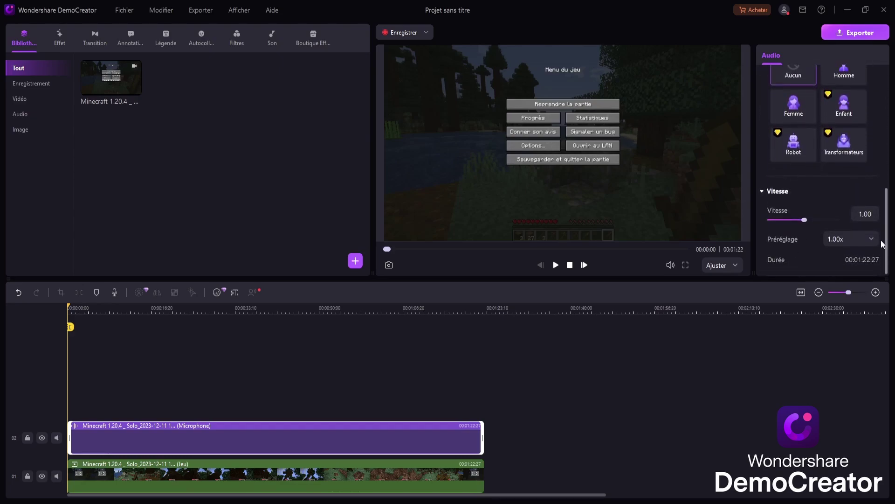
scroll(839, 229, "up", 5)
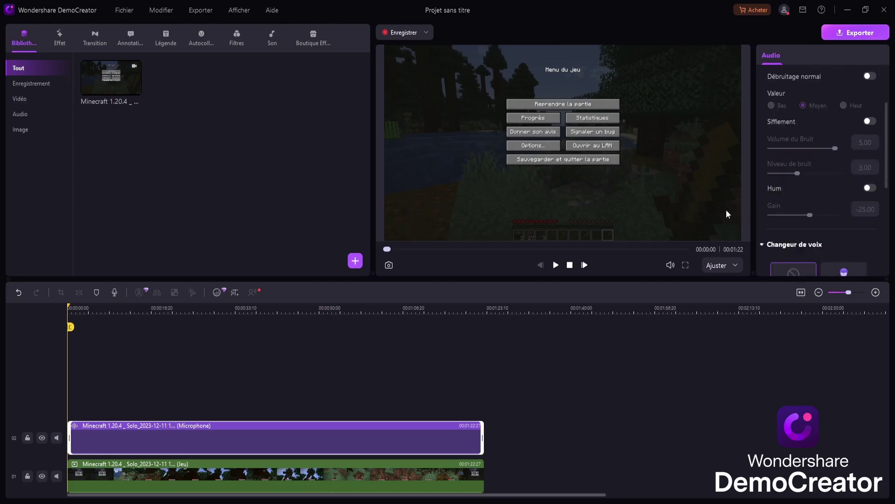
scroll(839, 230, "down", 3)
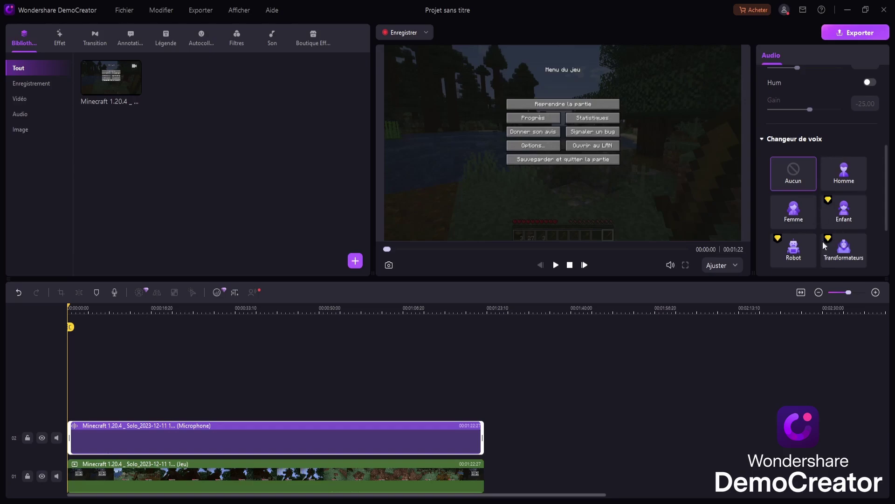
scroll(845, 130, "up", 5)
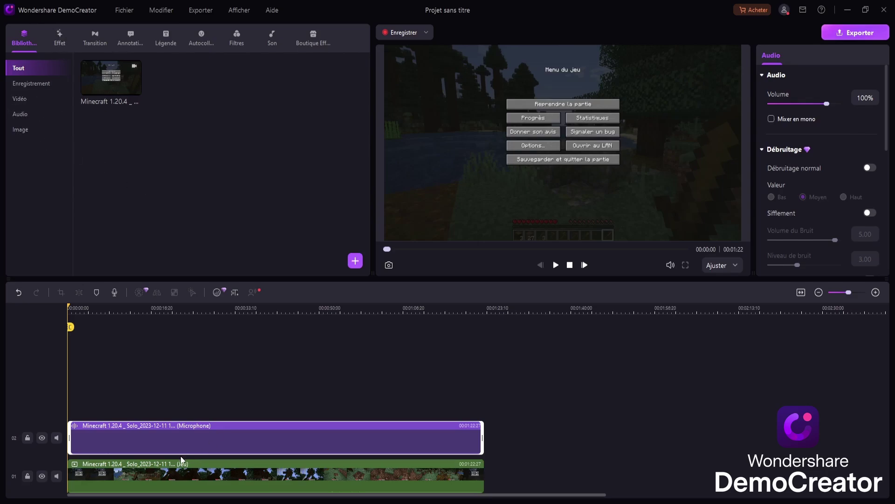
- Examine the game video clip's transform, compositing and speed settings
left_click(176, 472)
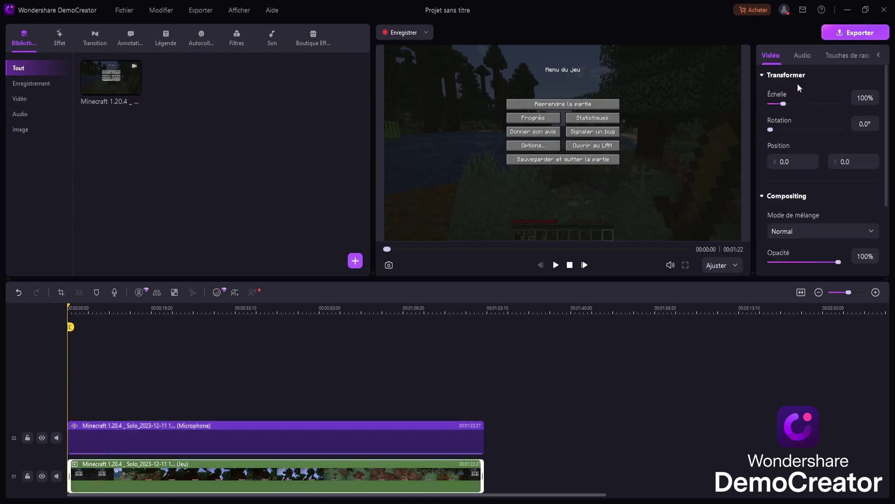
scroll(792, 228, "down", 3)
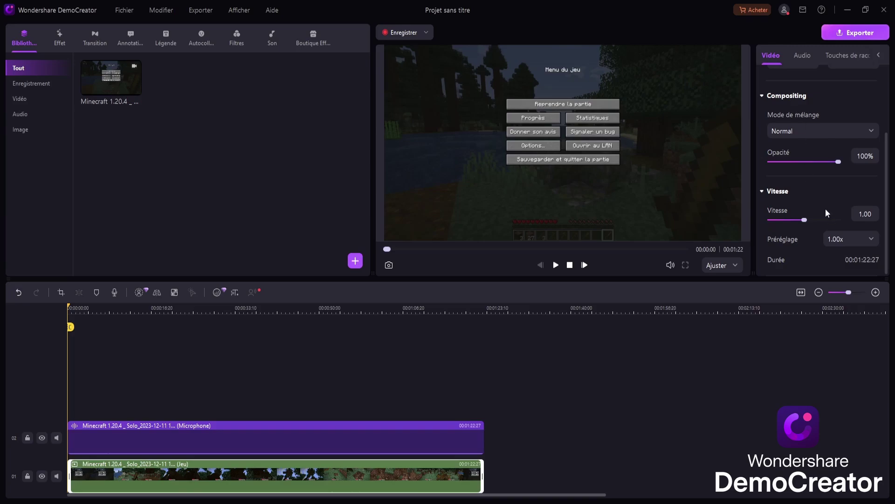
scroll(825, 208, "up", 3)
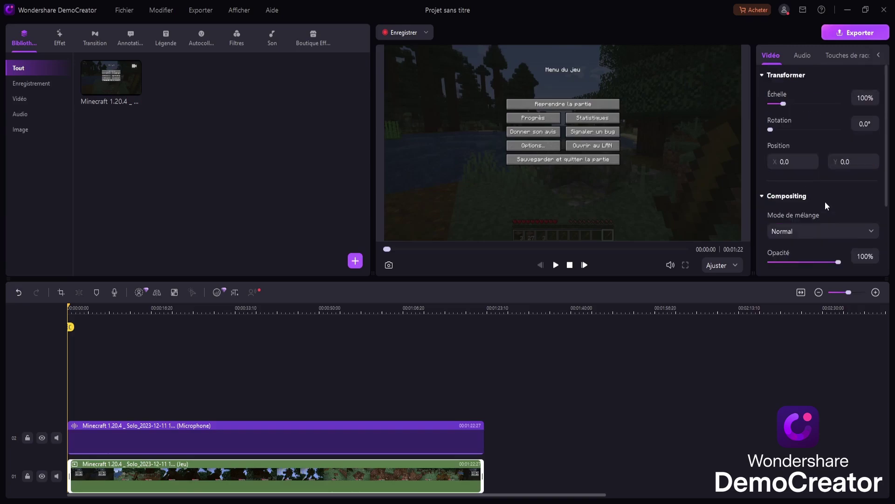
- Add the basic Rouleau Simple transition with downward arrows to the start of the game video clip
left_click(61, 39)
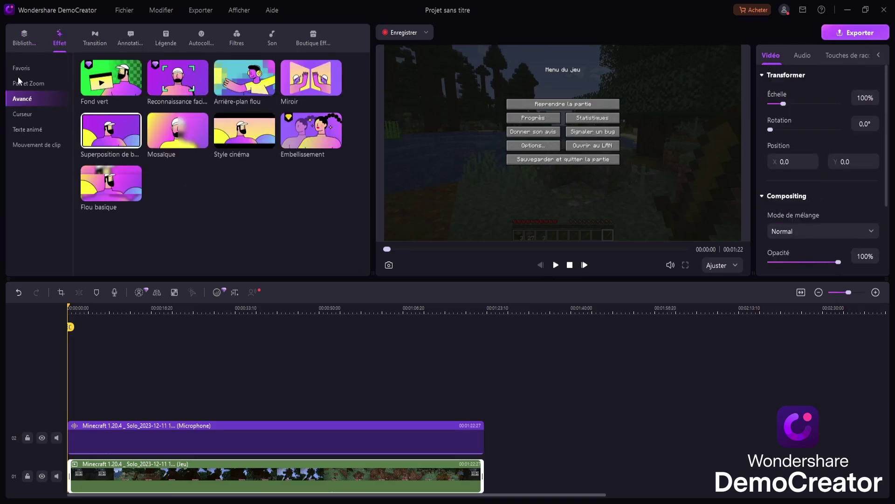
left_click(95, 37)
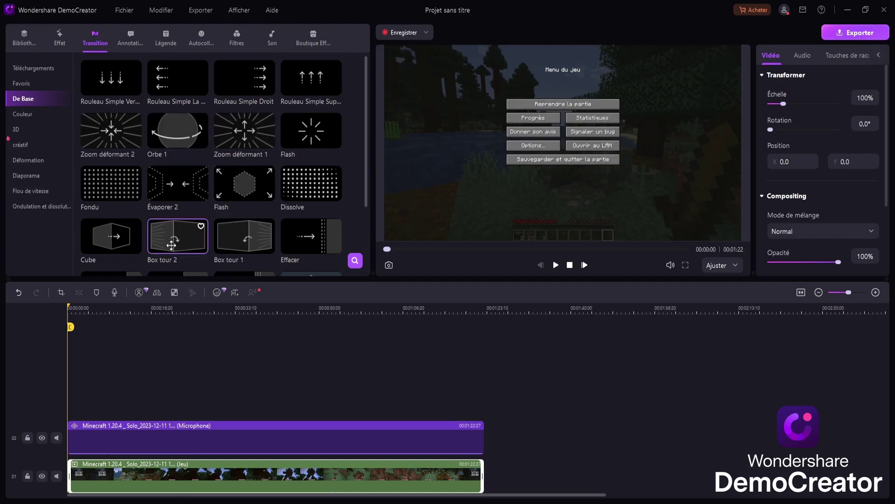
left_click_drag(108, 78, 117, 474)
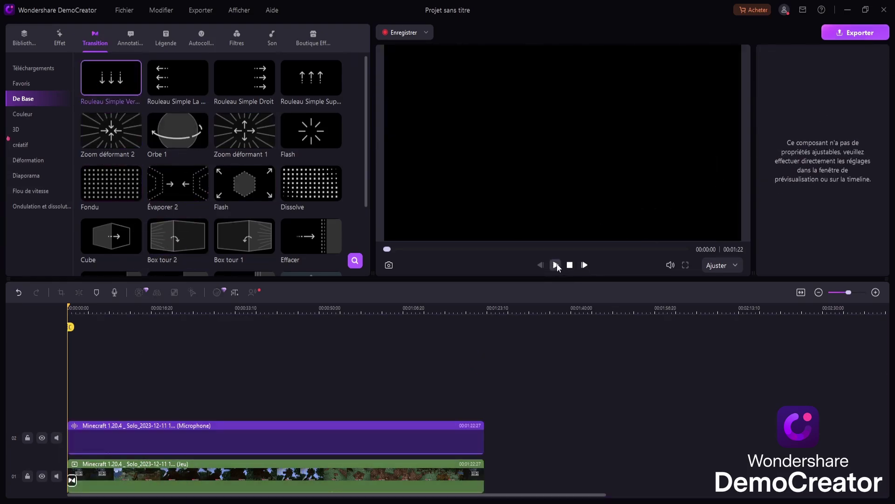
- Preview the transition at the beginning of the video, and play the last seconds from about 00:01:18
left_click(556, 265)
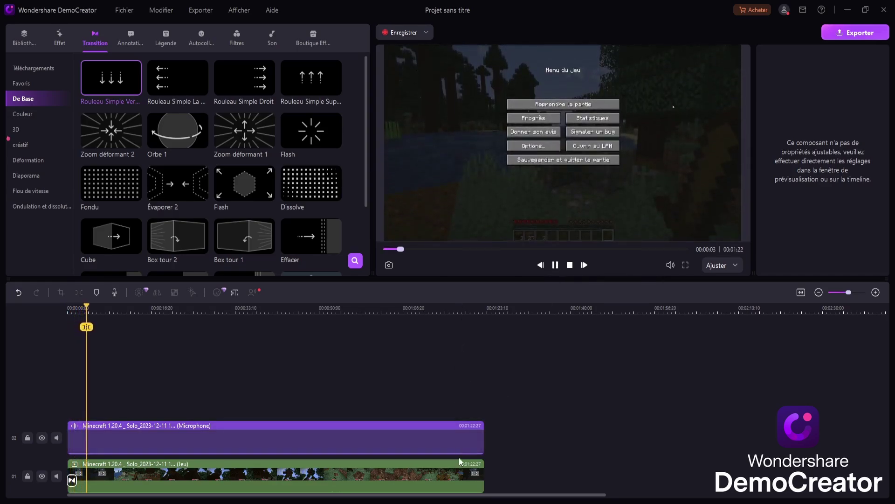
left_click_drag(93, 326, 302, 326)
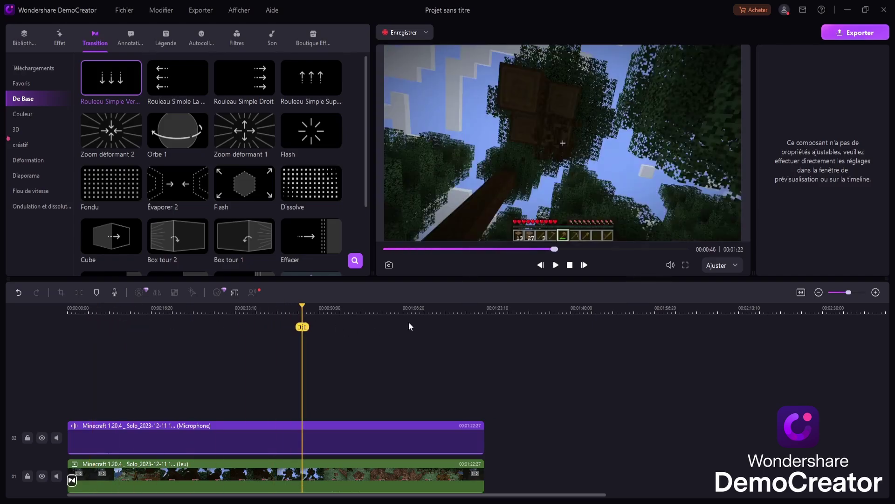
left_click_drag(438, 309, 473, 310)
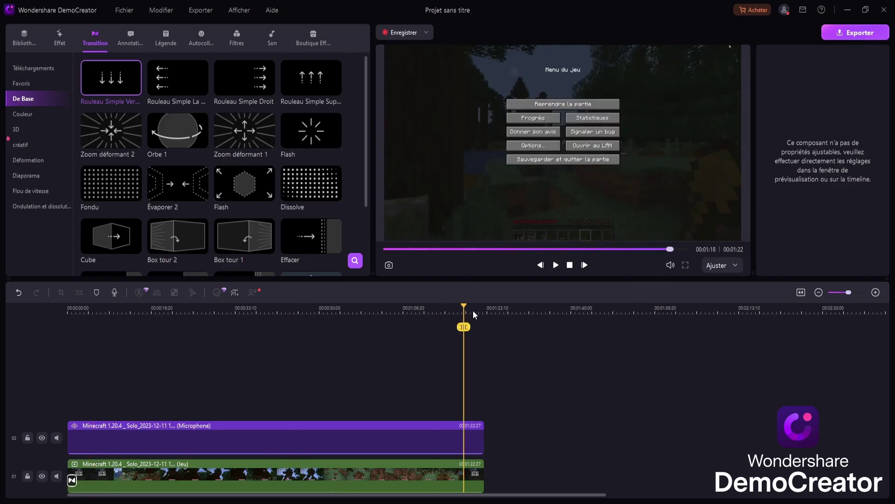
left_click(559, 265)
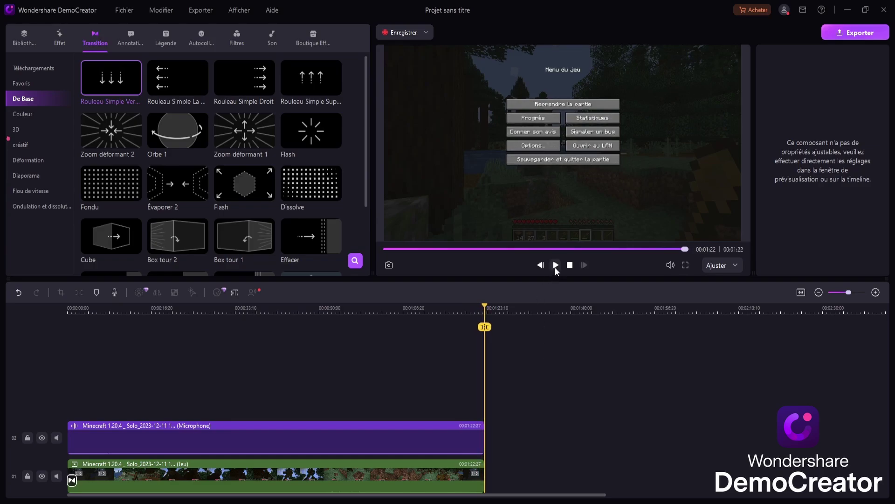
- Replay the beginning of the video and remove the Rouleau Simple transition from the start of the game video clip
left_click(70, 311)
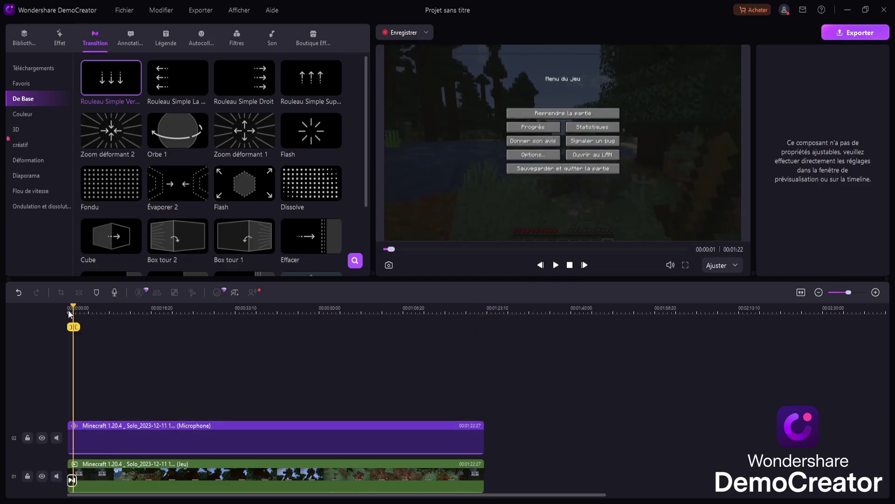
left_click(68, 311)
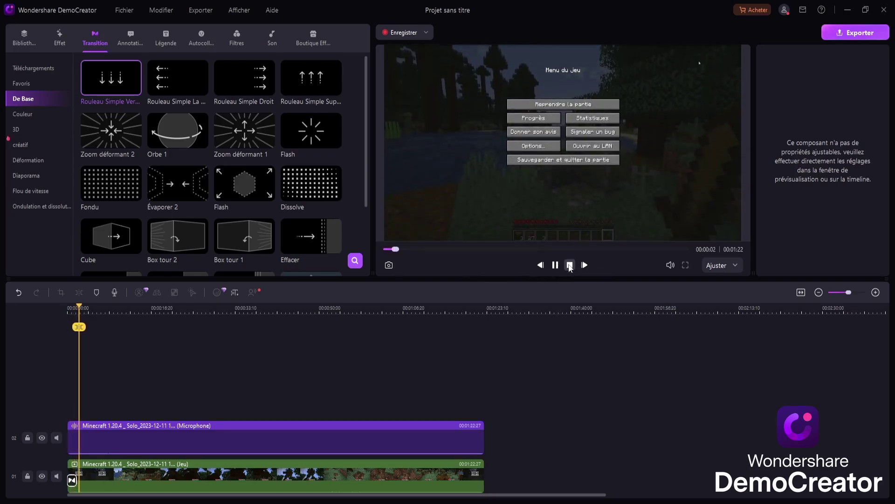
left_click(570, 265)
left_click(299, 376)
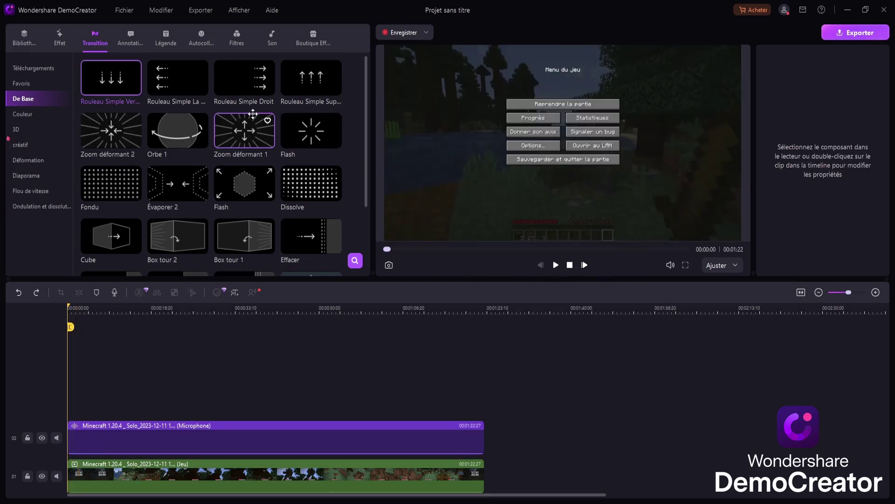
- Apply the Zoom déformant 1 transition to the start of the game video clip and preview it
left_click_drag(243, 130, 99, 459)
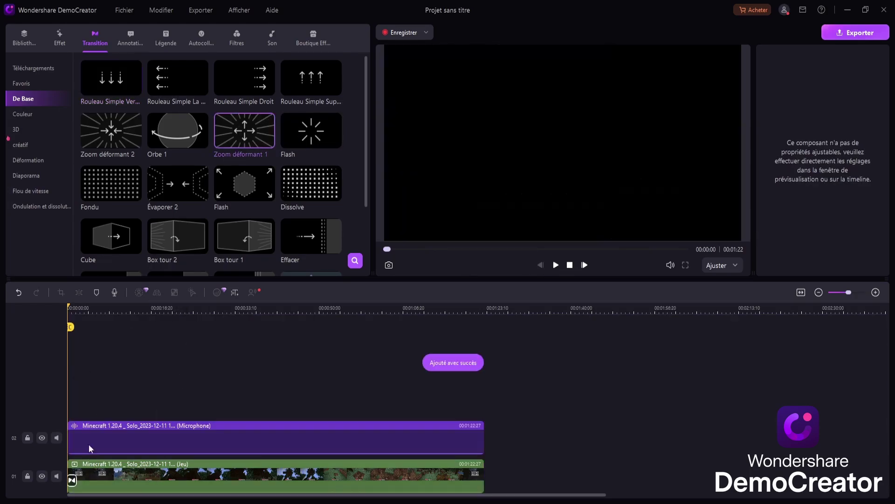
left_click(556, 264)
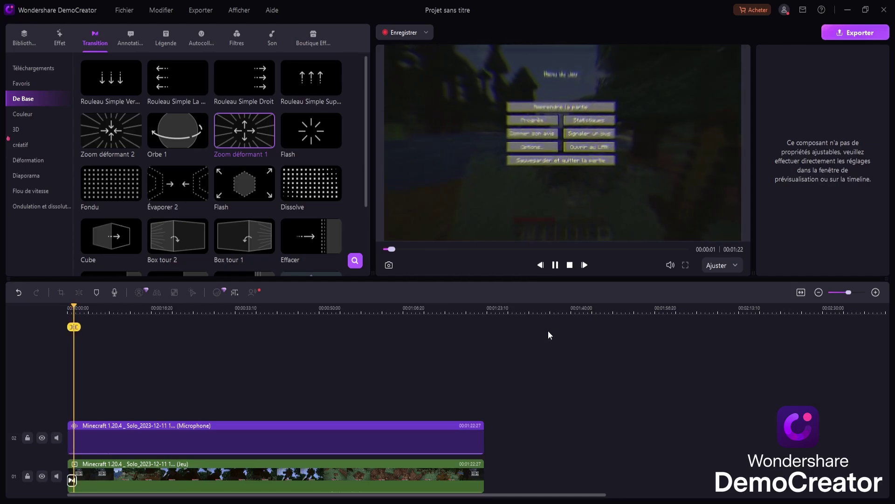
left_click(569, 265)
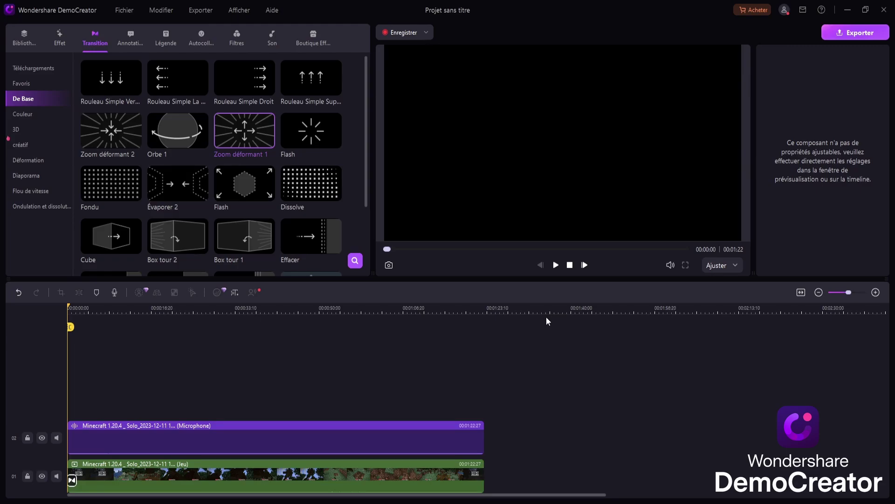
- Try the Orbe 4 transition at the start of the game video clip, and undo it
scroll(267, 177, "down", 3)
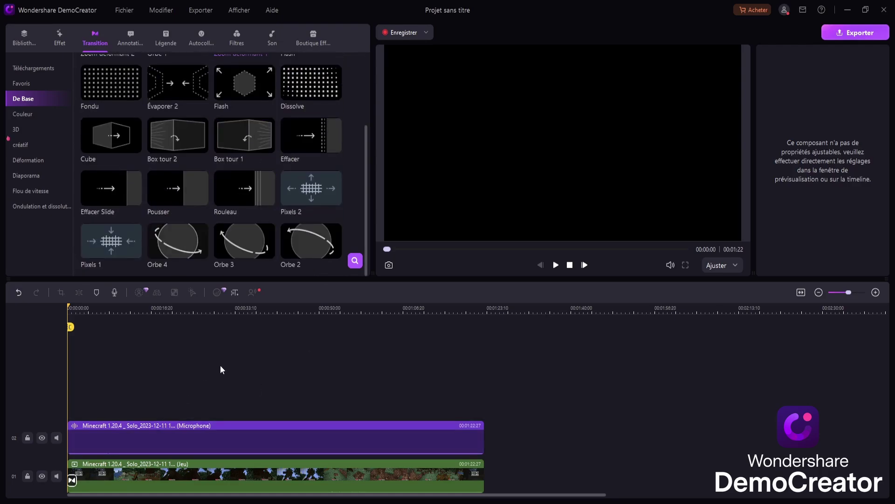
left_click_drag(177, 241, 486, 273)
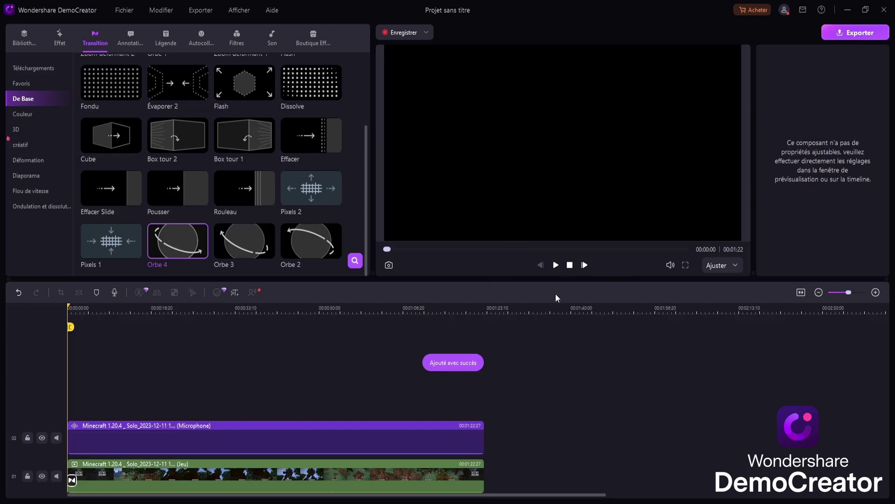
key("space")
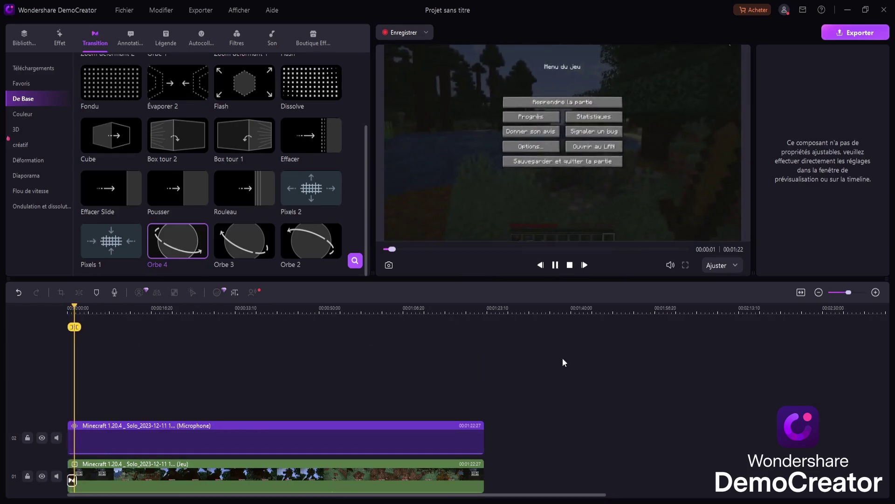
left_click(570, 264)
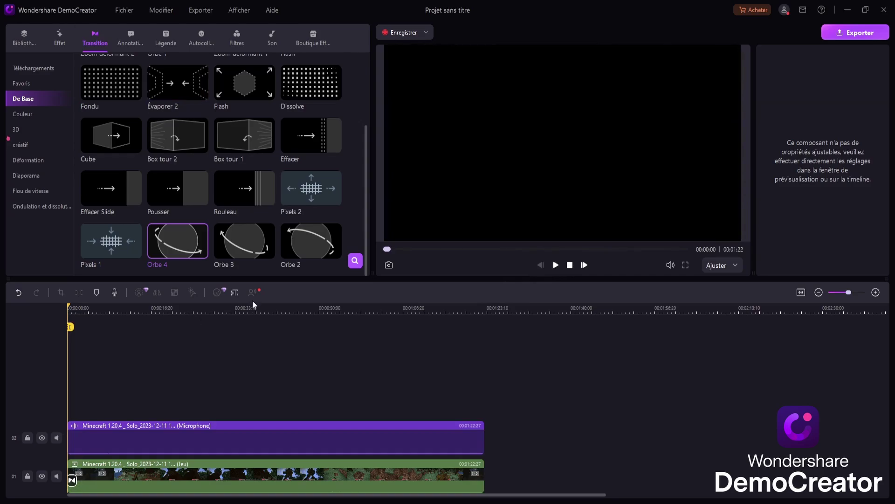
left_click(256, 299)
scroll(256, 174, "up", 2)
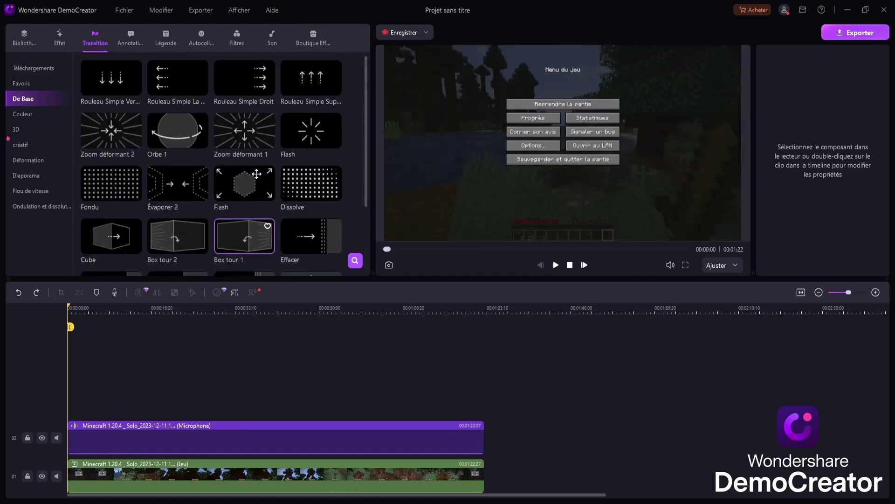
- Look over the text annotations and browse the recommended filters
left_click(131, 39)
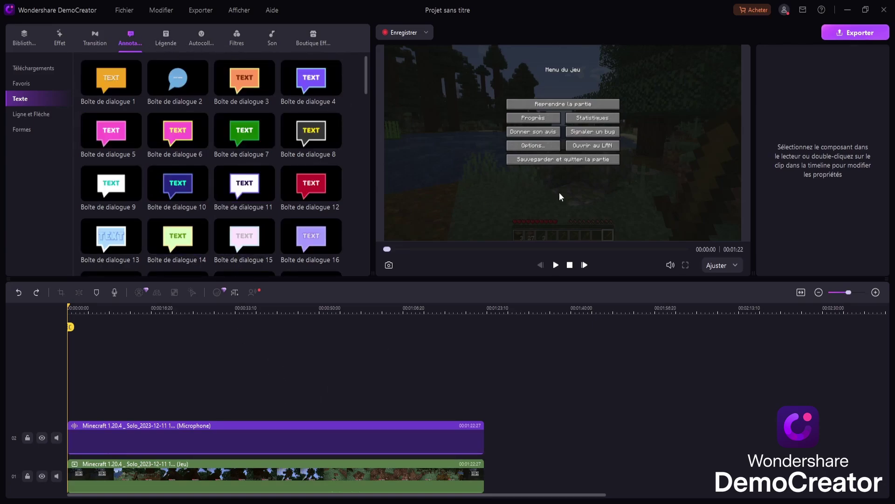
left_click(237, 38)
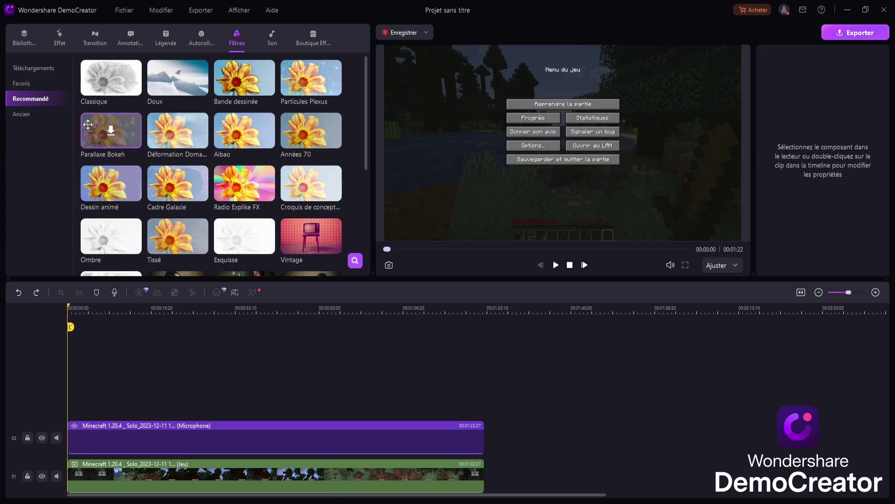
scroll(222, 169, "down", 3)
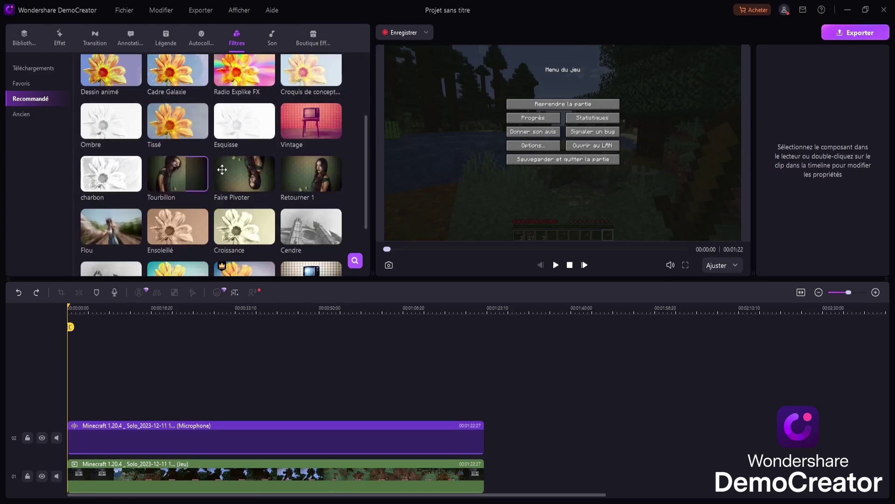
scroll(299, 168, "down", 2)
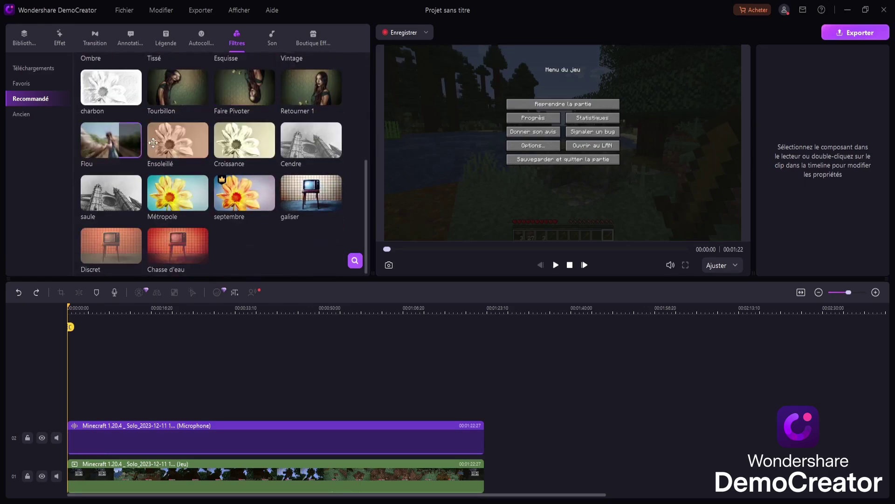
- Try the Ensoleillé filter on the game video clip with a short preview, and undo it
left_click_drag(153, 142, 133, 488)
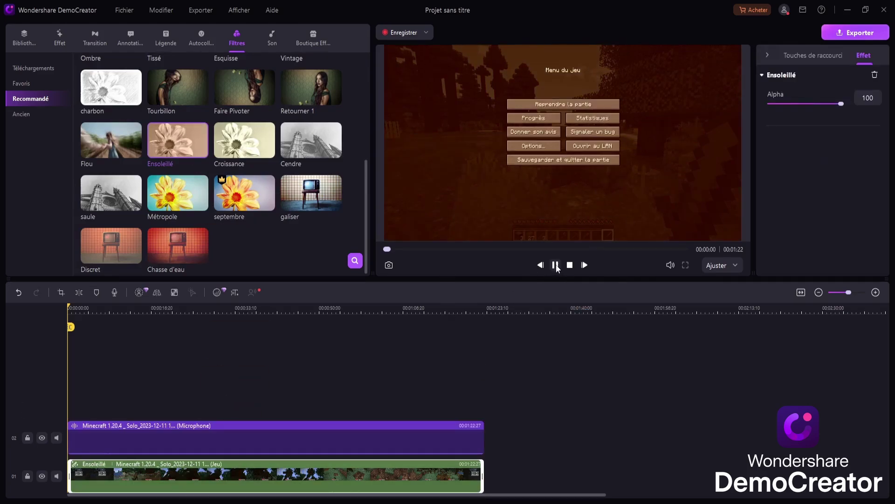
left_click(556, 264)
left_click(570, 264)
key("ctrl+z")
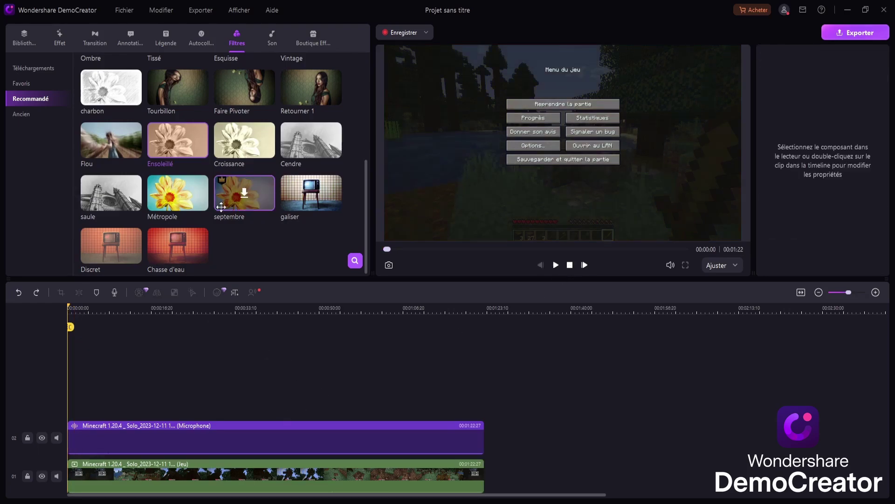
- Browse the recommended sounds in the audio library
left_click(272, 37)
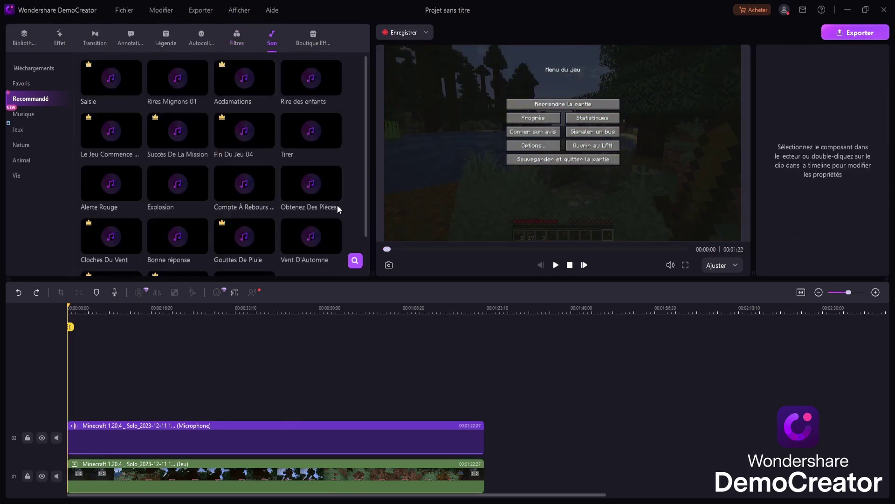
scroll(299, 168, "down", 1)
scroll(288, 157, "down", 2)
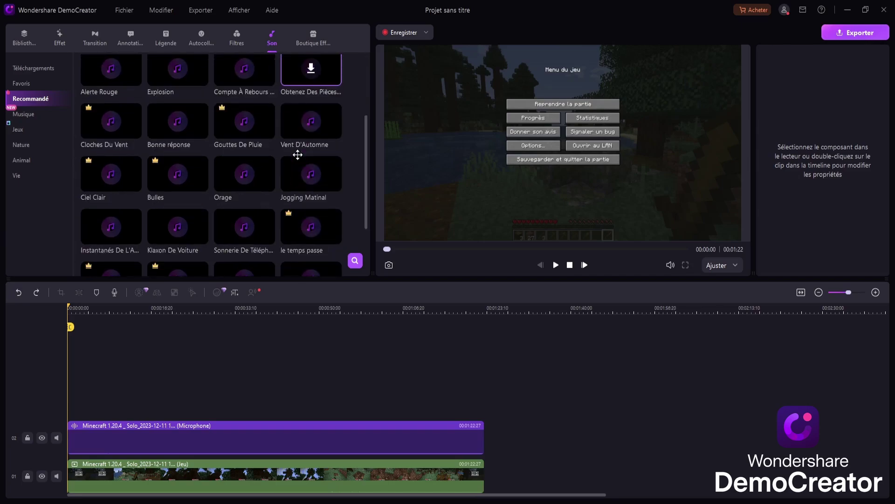
scroll(237, 197, "down", 1)
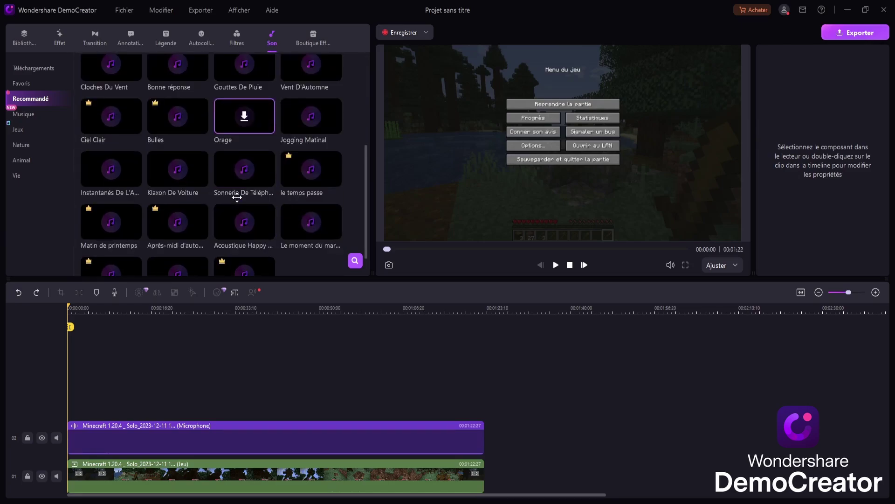
scroll(238, 197, "down", 1)
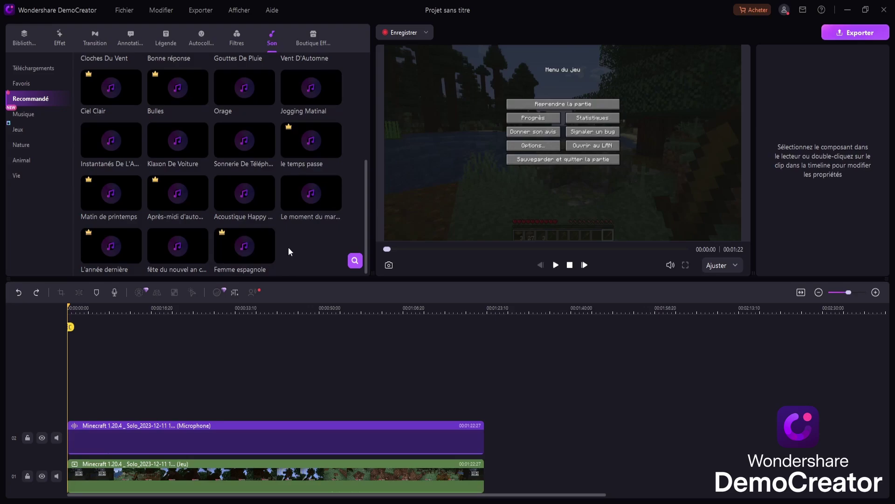
scroll(190, 126, "up", 4)
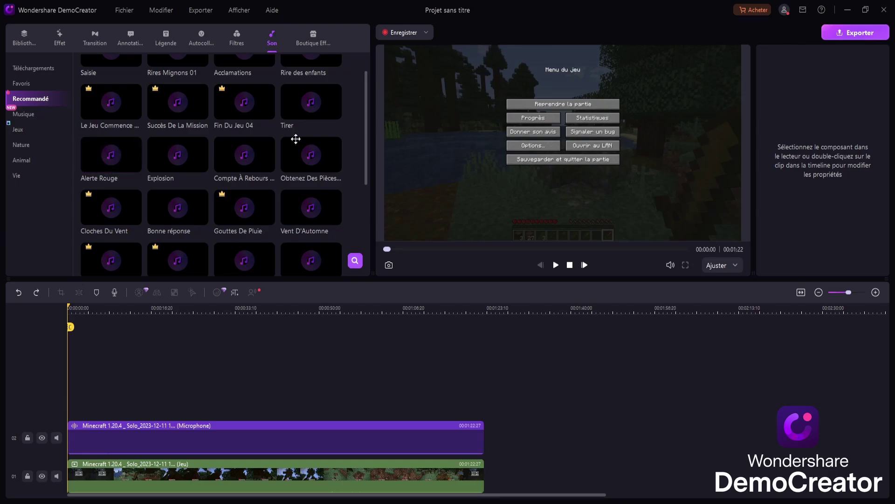
- Play the video from the start and enlarge the preview area above the timeline
left_click(559, 267)
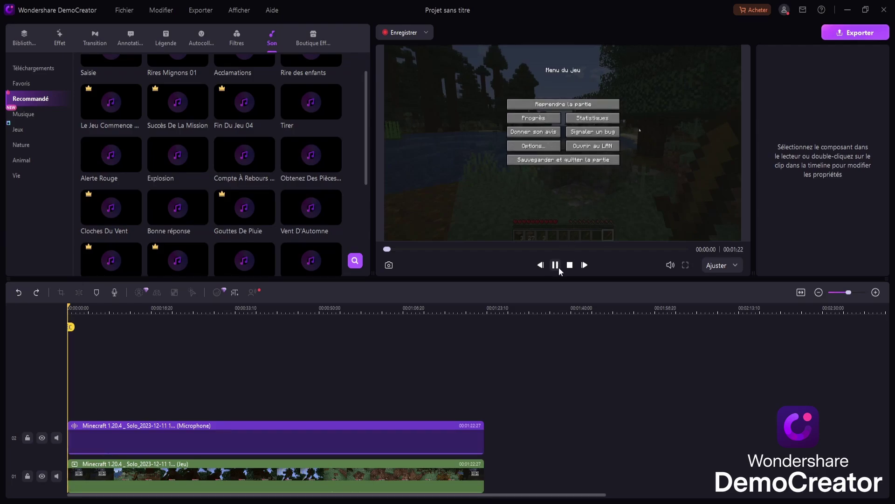
left_click_drag(522, 279, 511, 326)
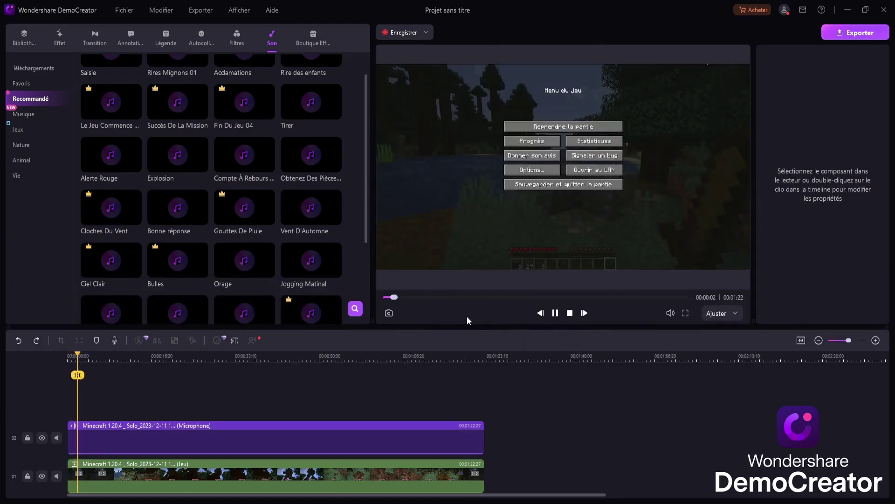